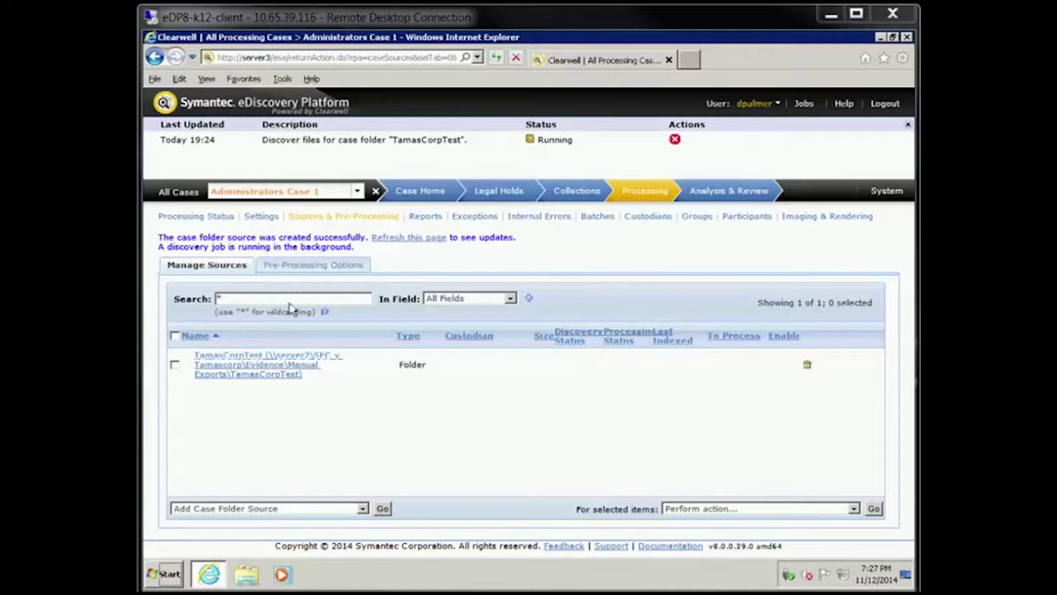
Check the case's processing status, then examine the Electronic and Paper subfolders of the TamasCorpTest source
left_click(221, 218)
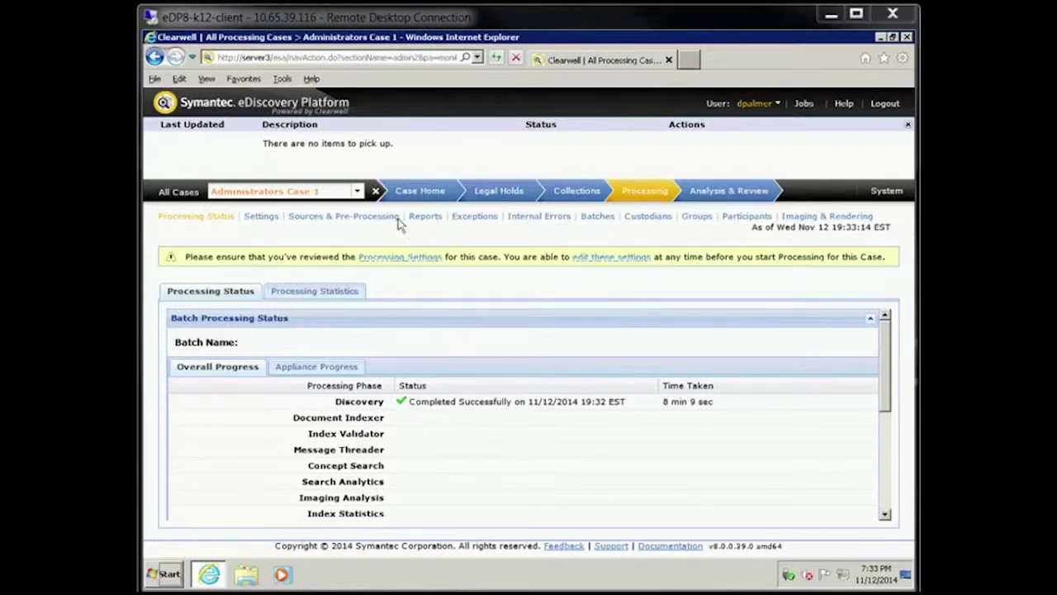
left_click(394, 220)
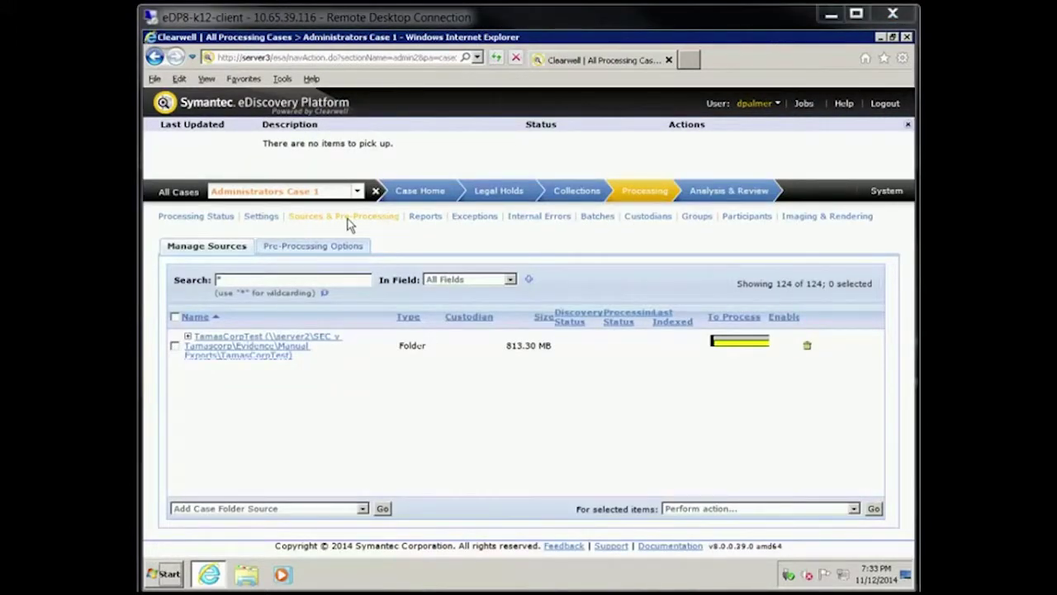
left_click(188, 338)
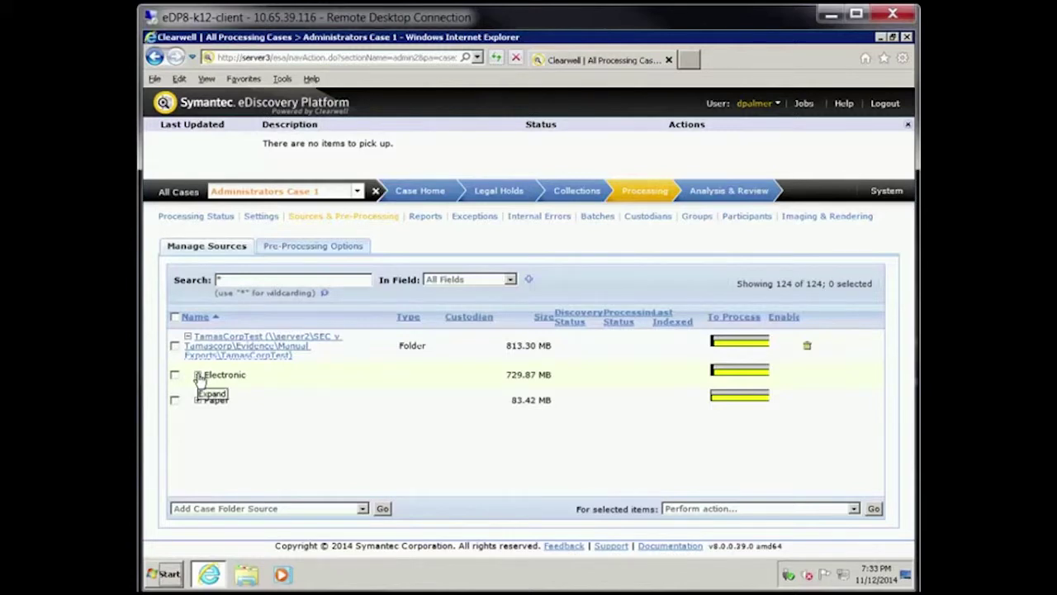
left_click(198, 375)
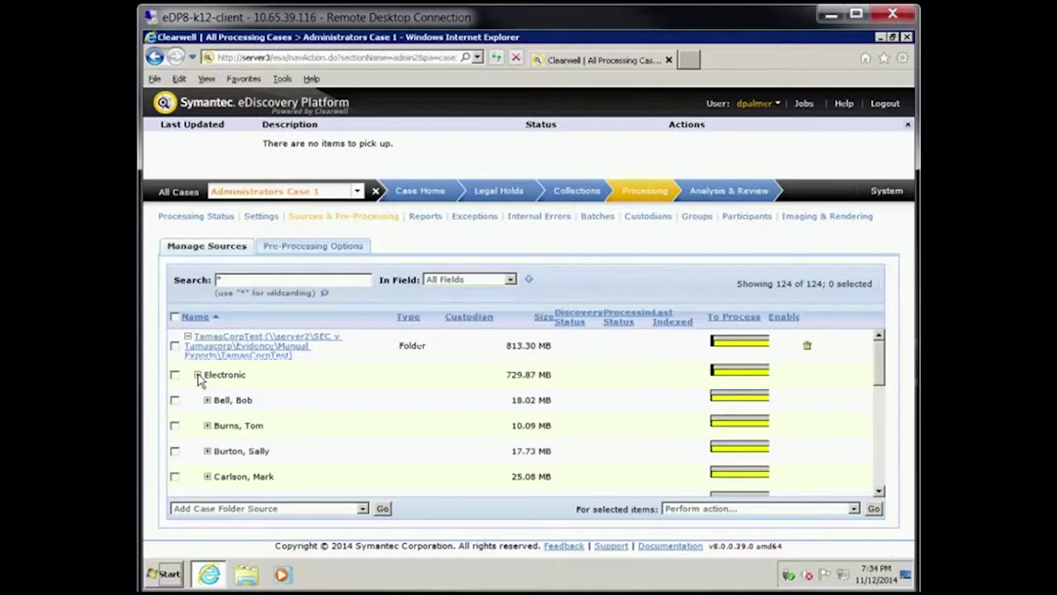
left_click(197, 375)
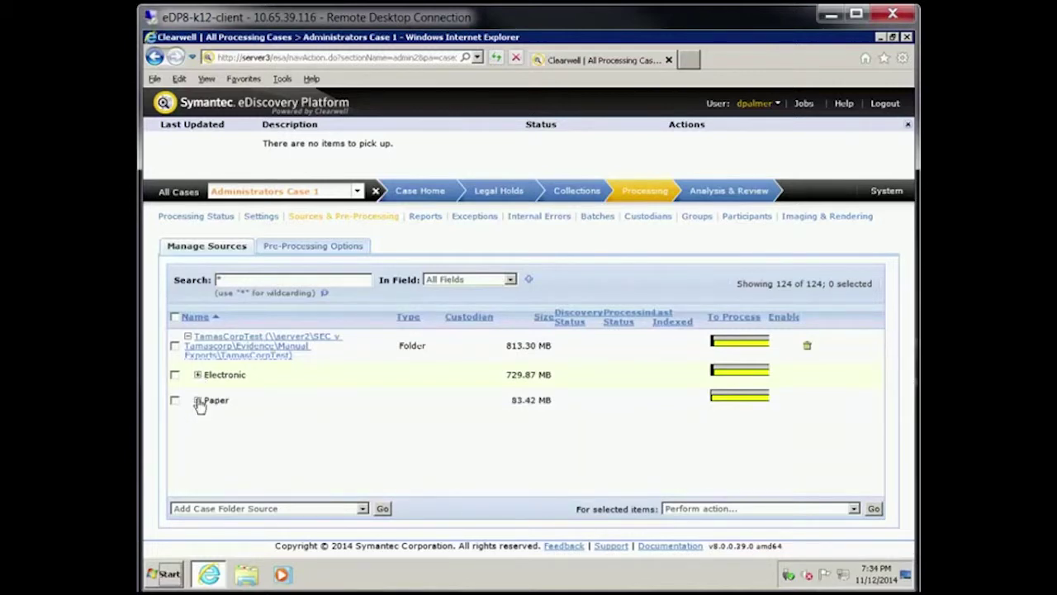
left_click(198, 400)
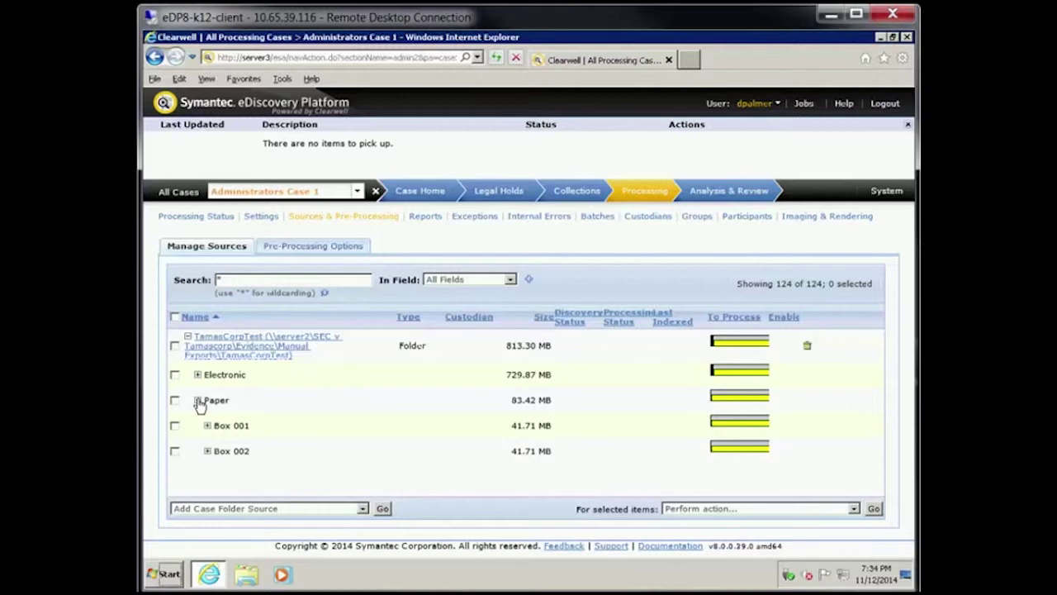
left_click(198, 400)
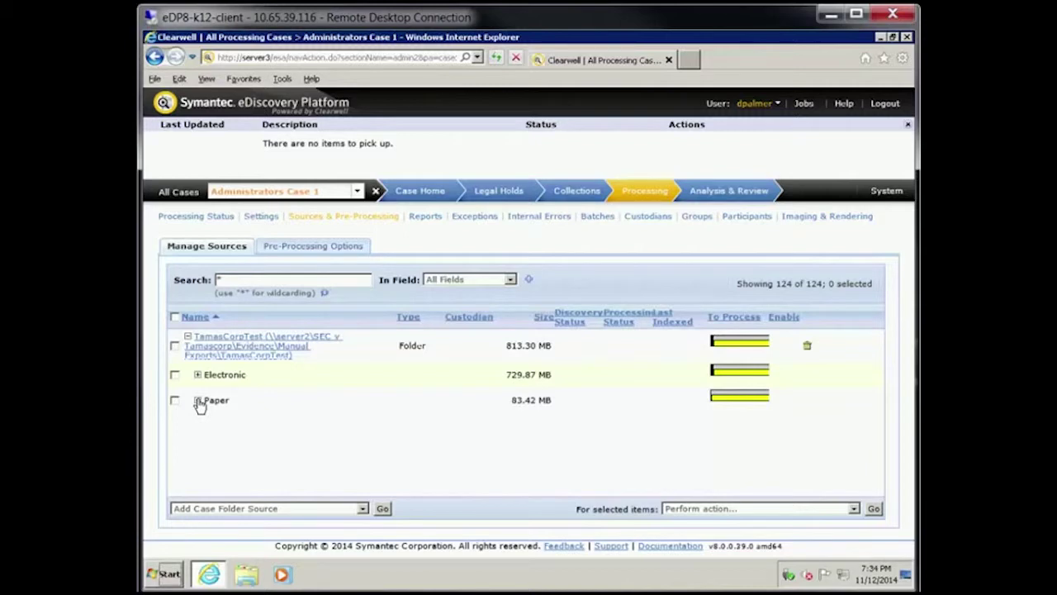
In the pre-processing options, deselect all TamasCorpTest case folders and list the custodian subfolders under Electronic
left_click(314, 248)
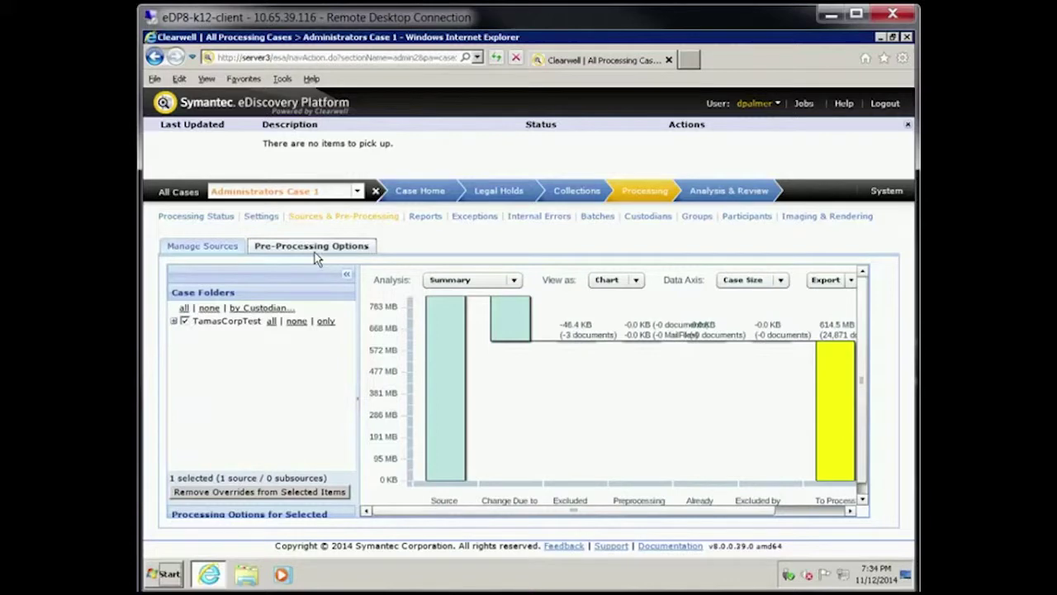
left_click(297, 322)
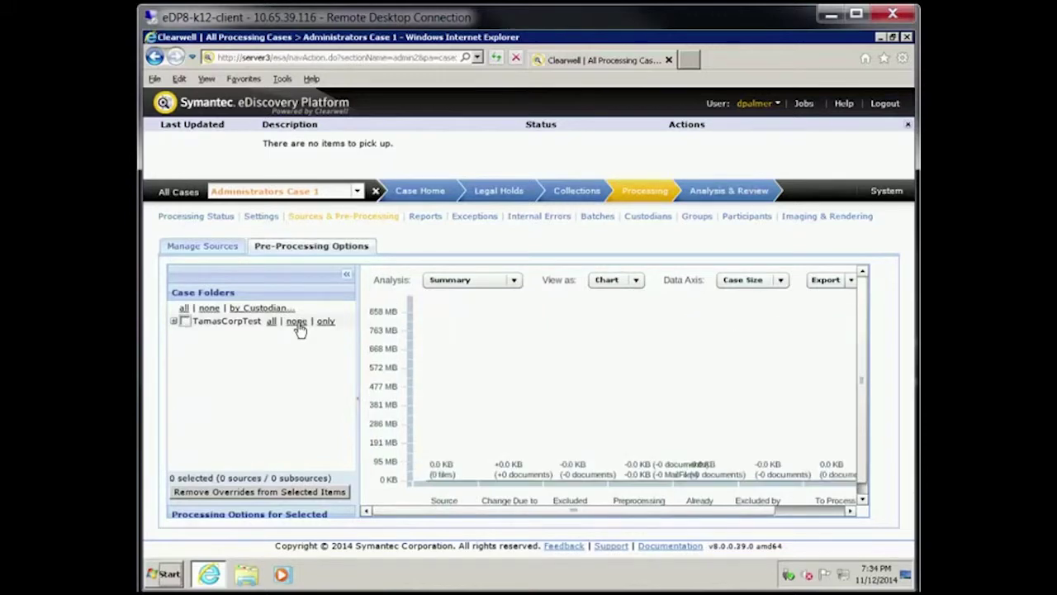
left_click(173, 322)
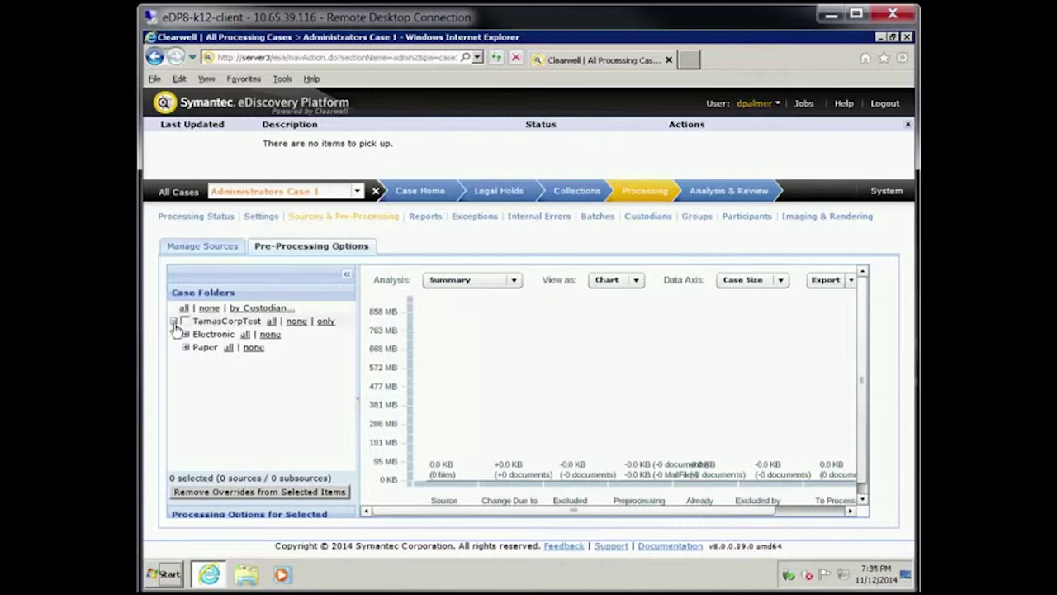
left_click(185, 334)
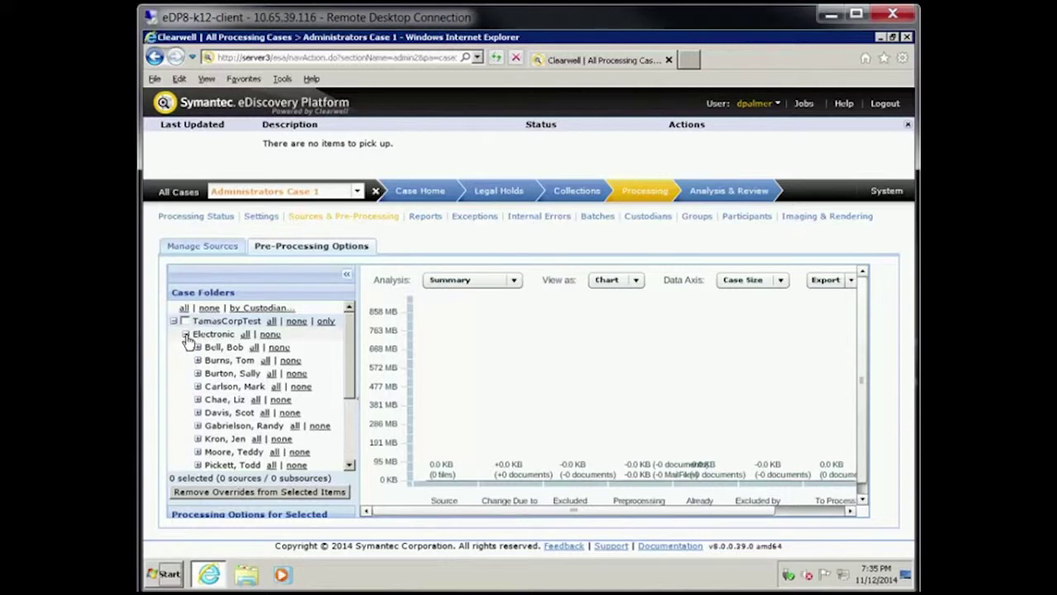
left_click(351, 457)
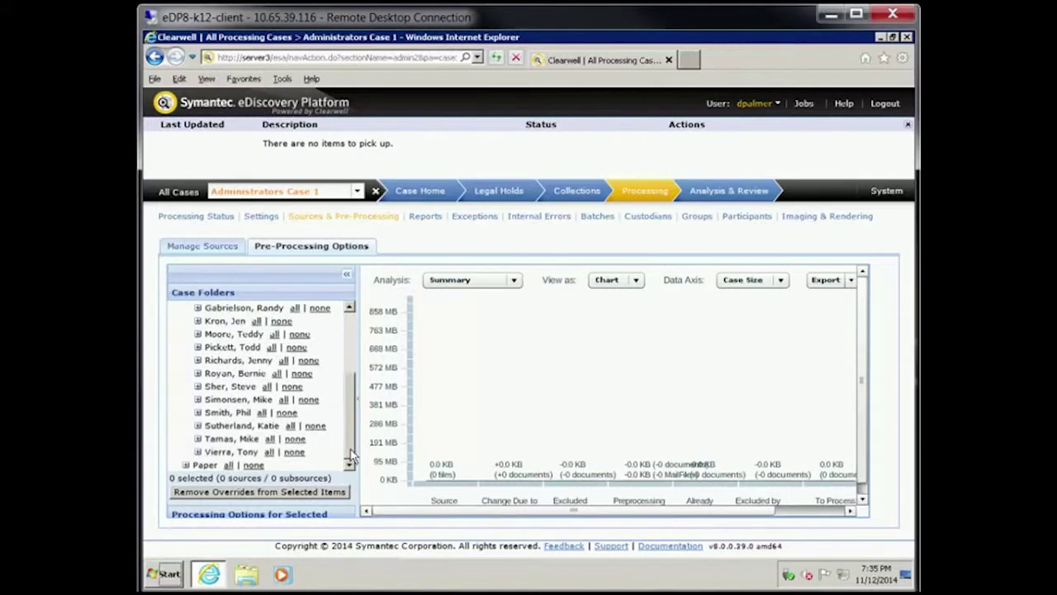
Preview the summary chart for two individual custodian folders under Electronic, the fifth one shown and then the ninth, clearing each selection
left_click(282, 363)
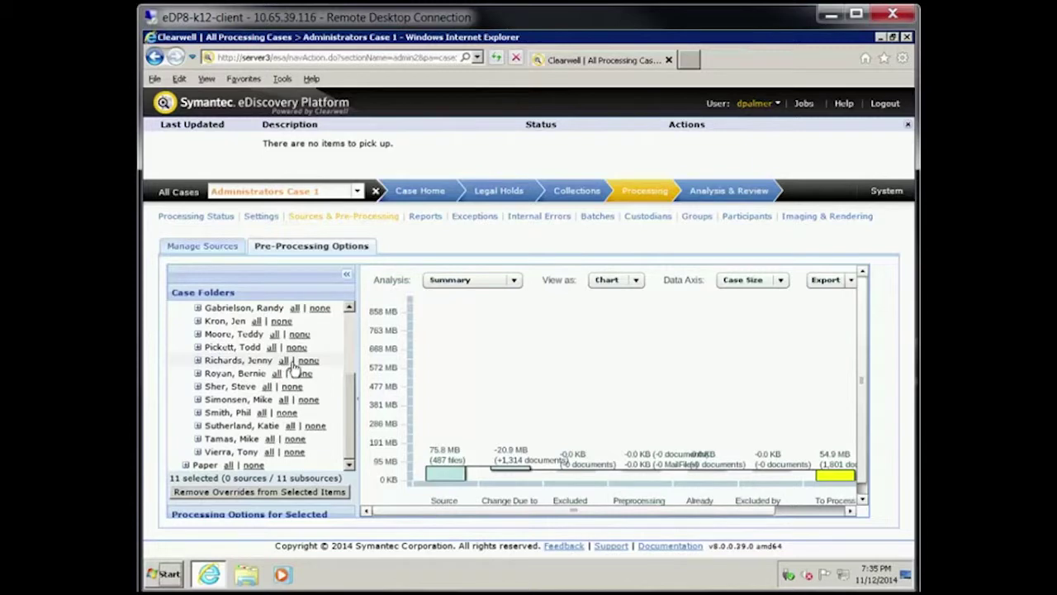
left_click(307, 363)
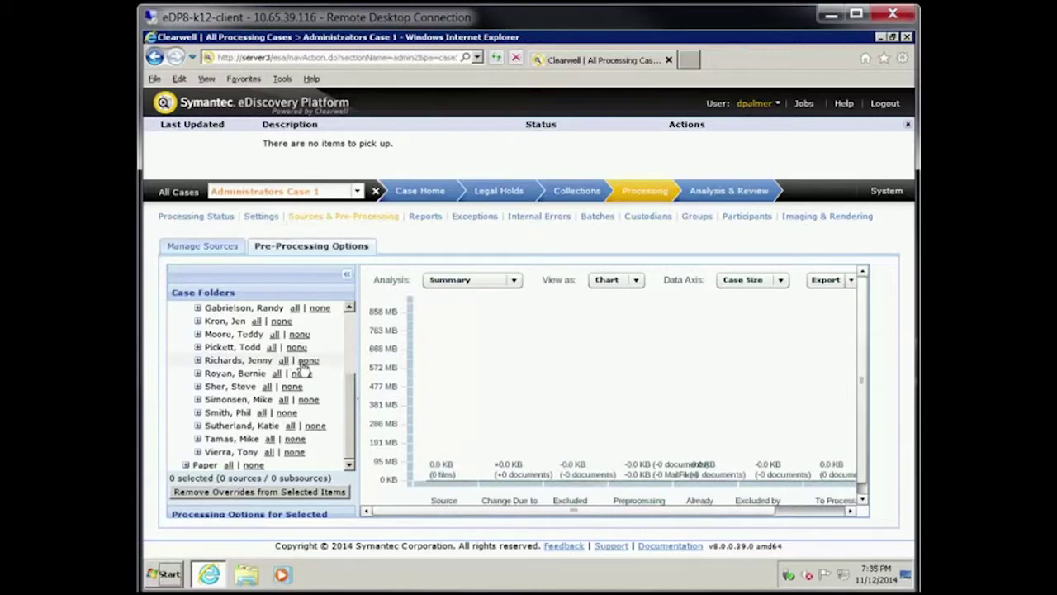
left_click(262, 413)
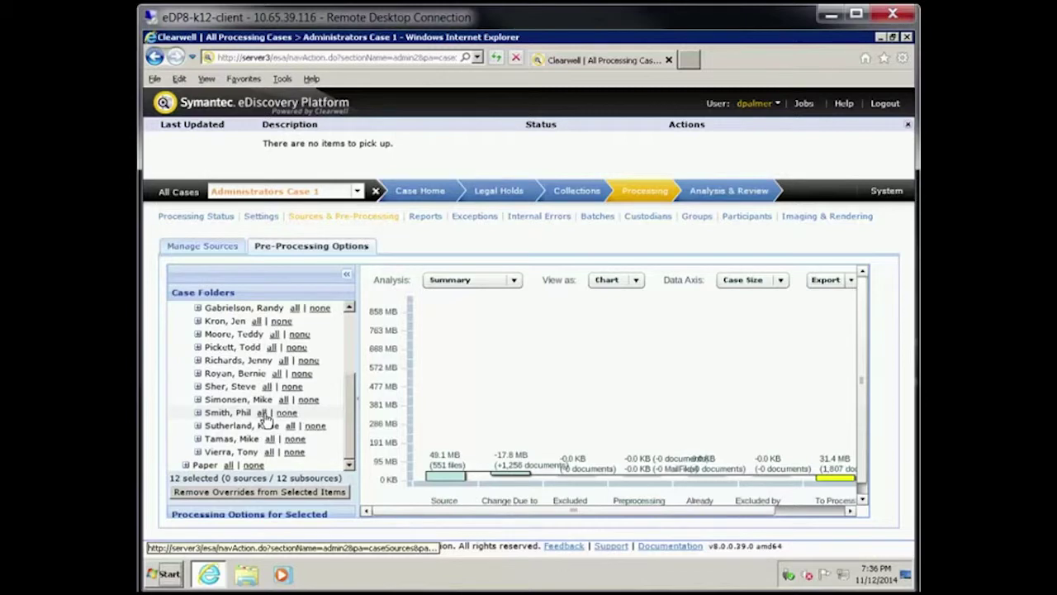
left_click(286, 415)
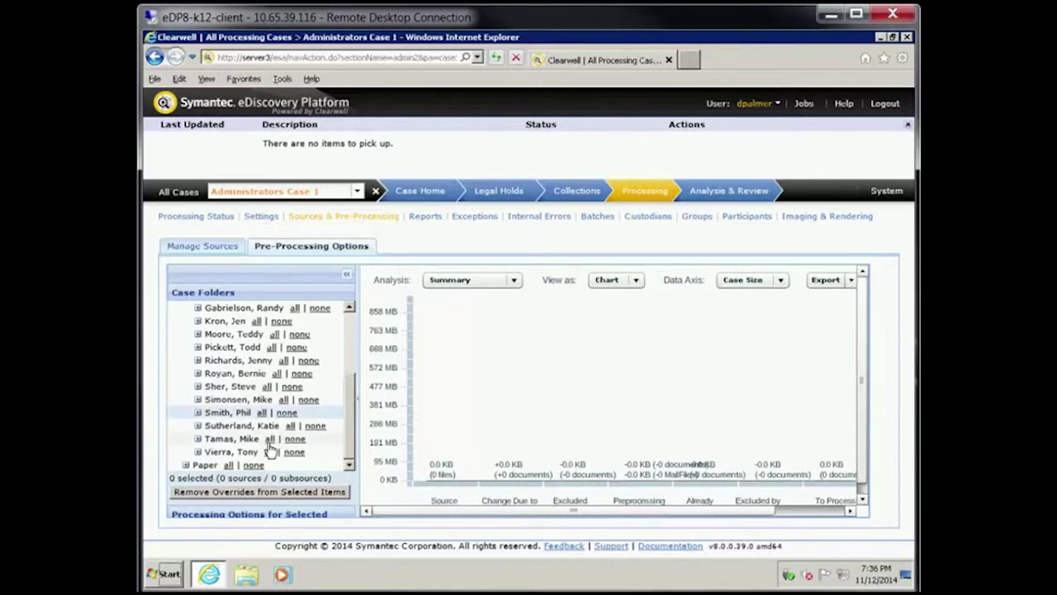
Select all subfolders of the second-to-last custodian under Electronic and collapse the Electronic folder
left_click(269, 442)
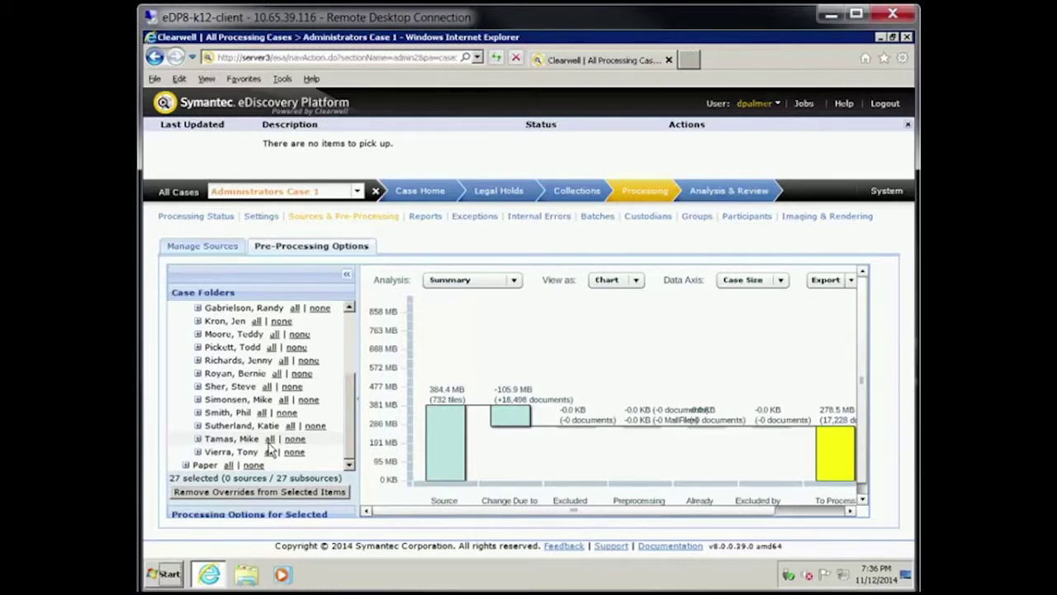
scroll(269, 448, "up", 10)
left_click(185, 334)
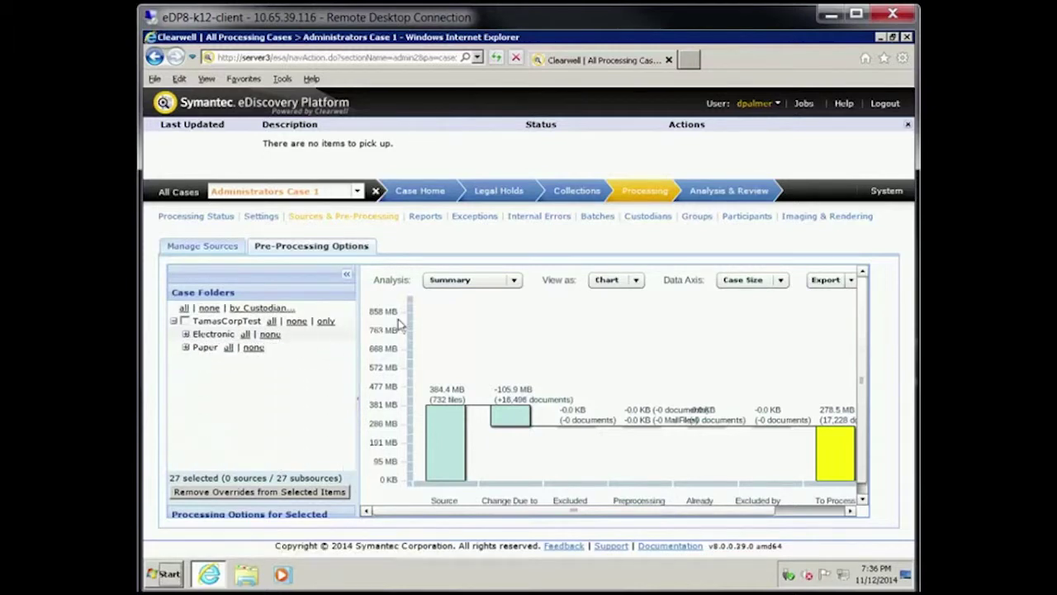
Analyze the selected data by Custodian and view the result as a table
left_click(512, 281)
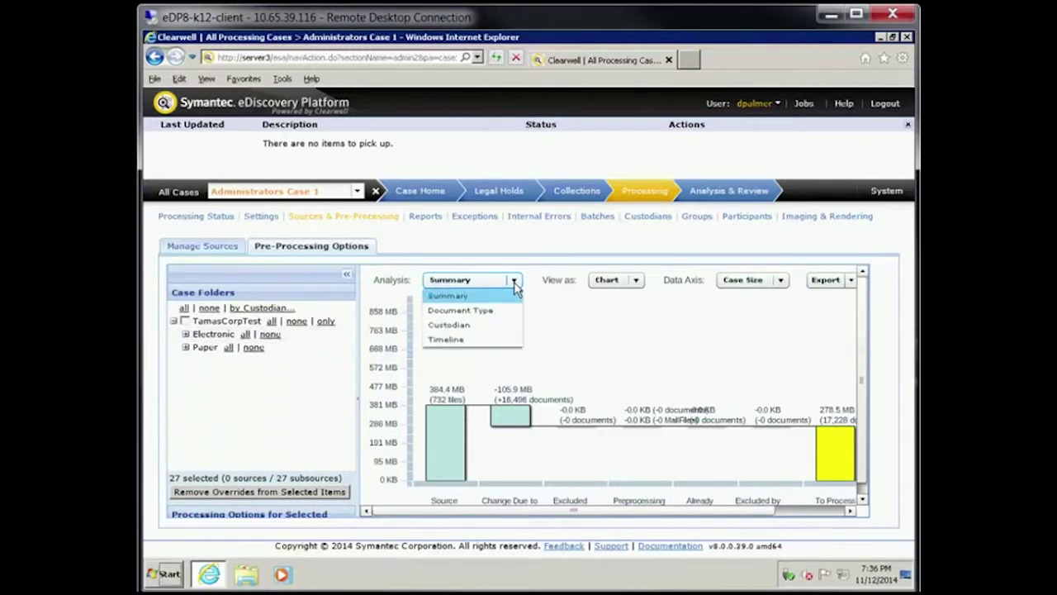
left_click(477, 325)
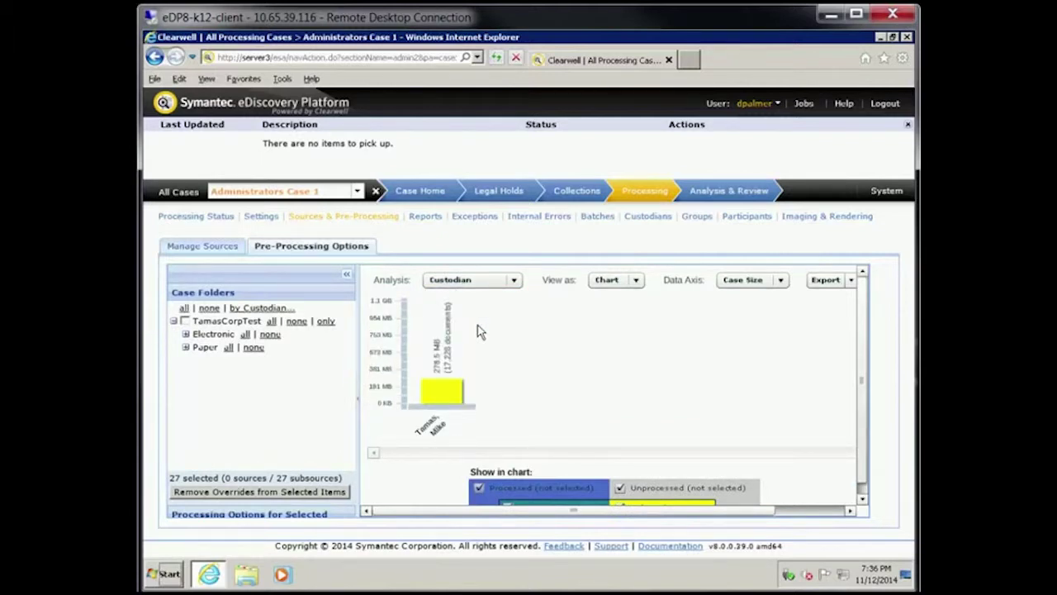
left_click(637, 281)
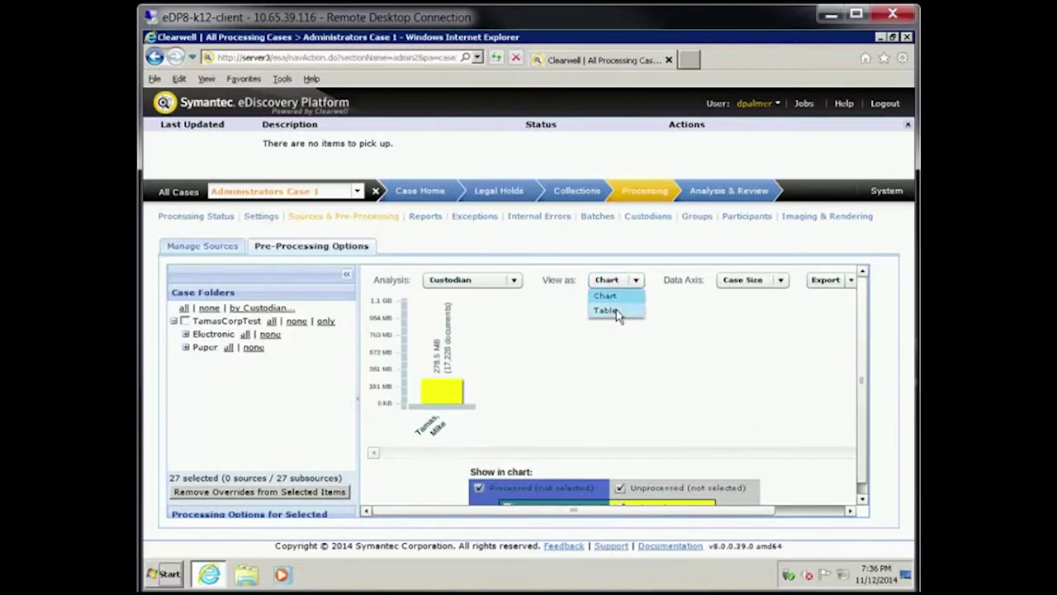
left_click(618, 310)
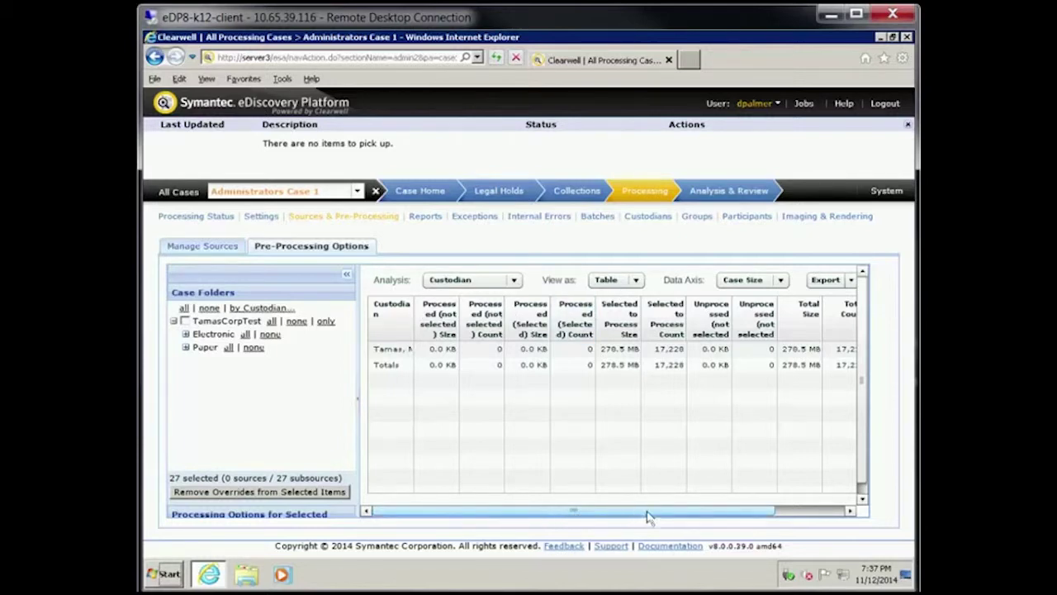
left_click_drag(649, 515, 692, 516)
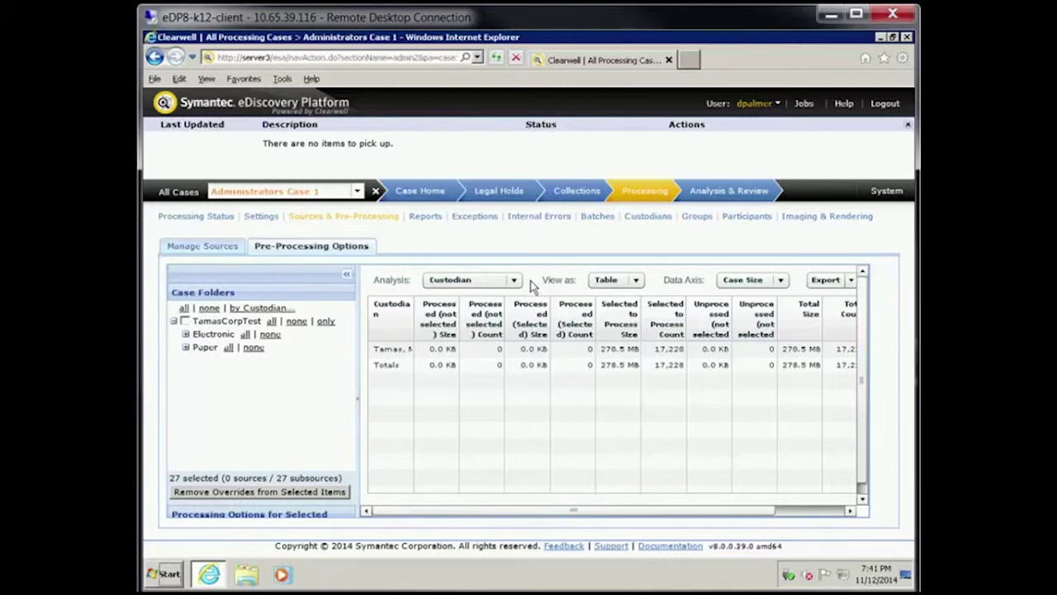
Switch the analysis to Document Type and review the breakdown of the selected data
left_click(514, 281)
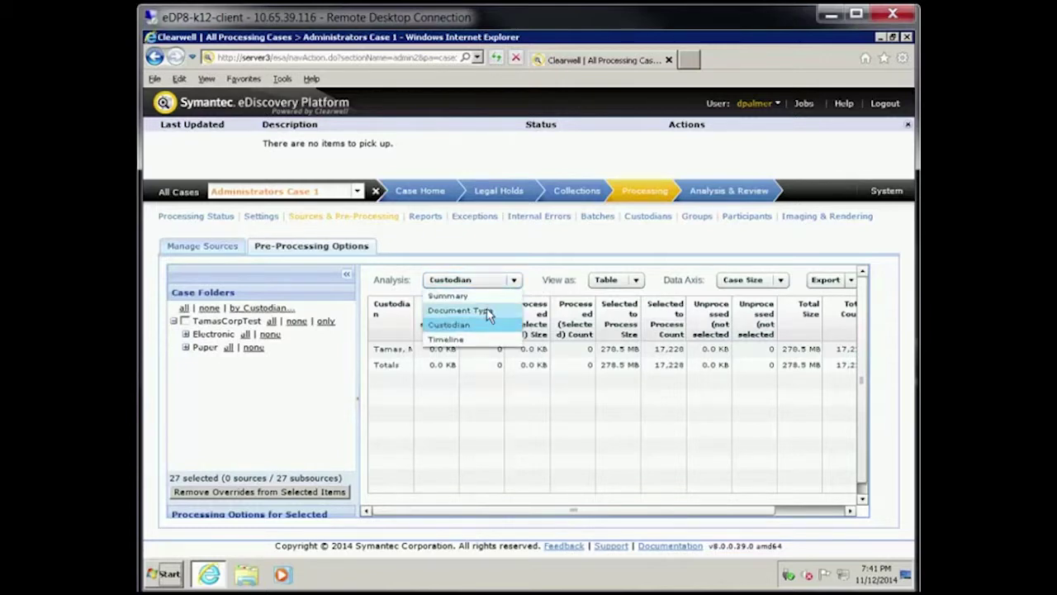
left_click(486, 311)
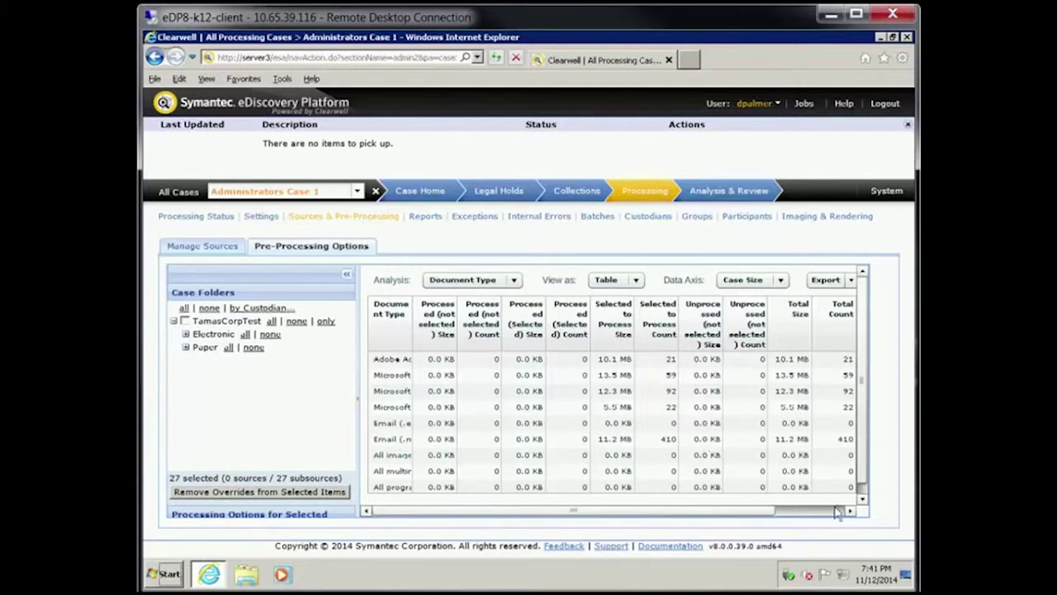
left_click(862, 498)
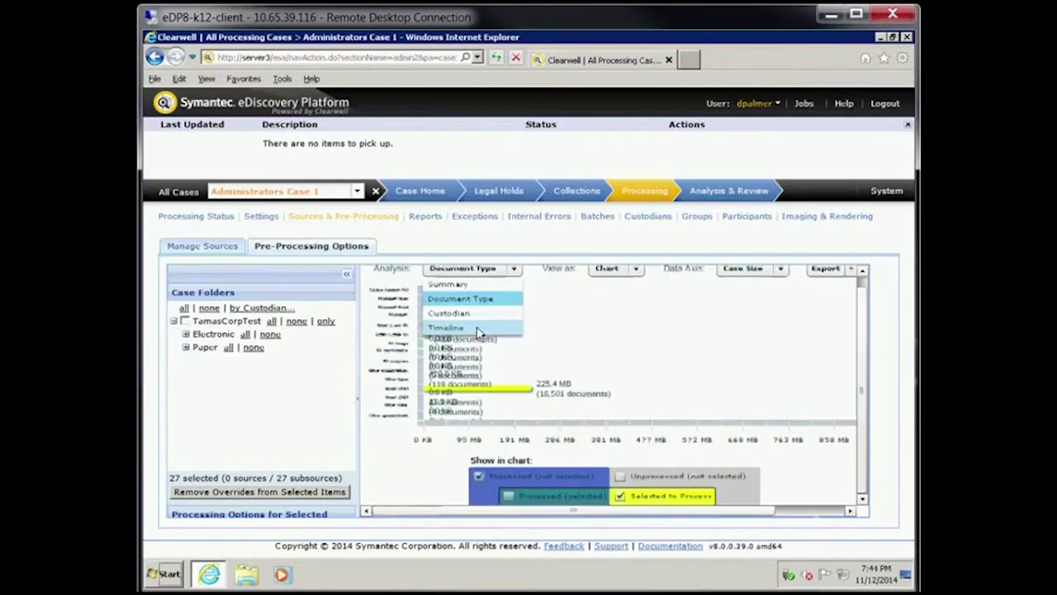
Switch the analysis to Timeline, group the chart by Year and examine the 2008 bar
left_click(475, 323)
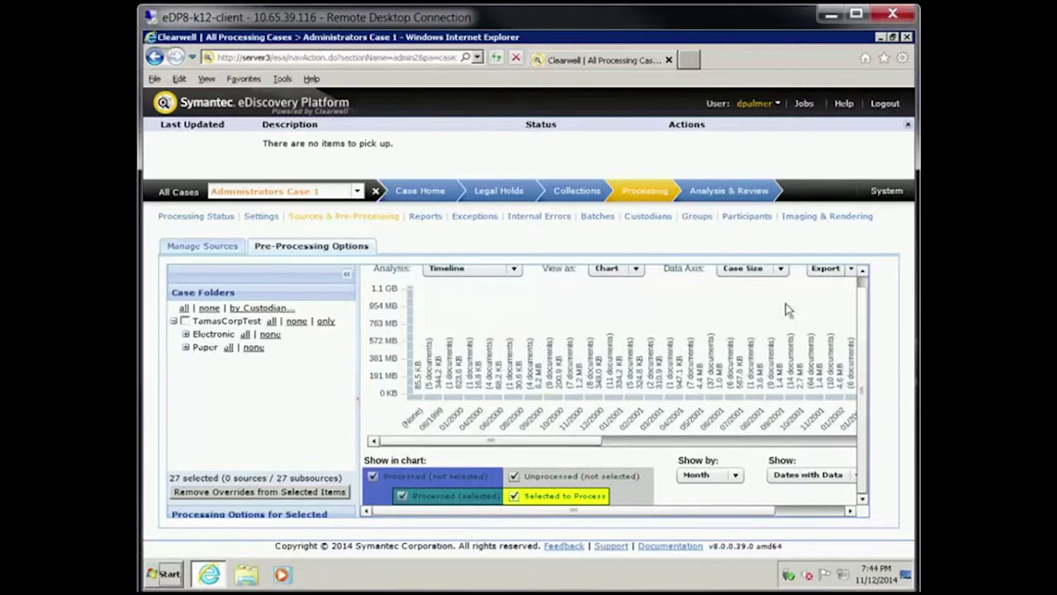
left_click(735, 475)
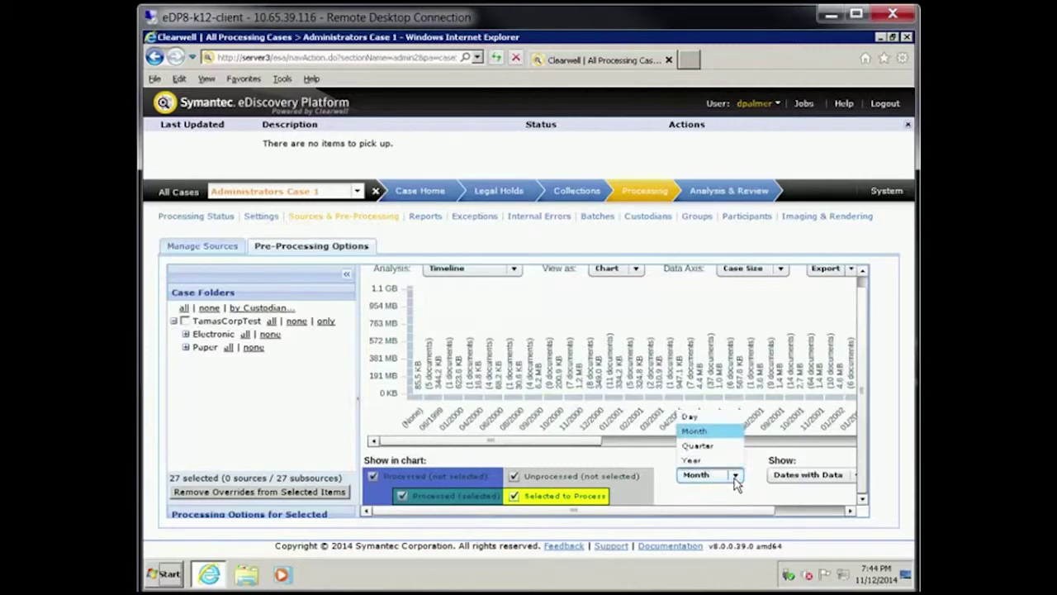
left_click(715, 462)
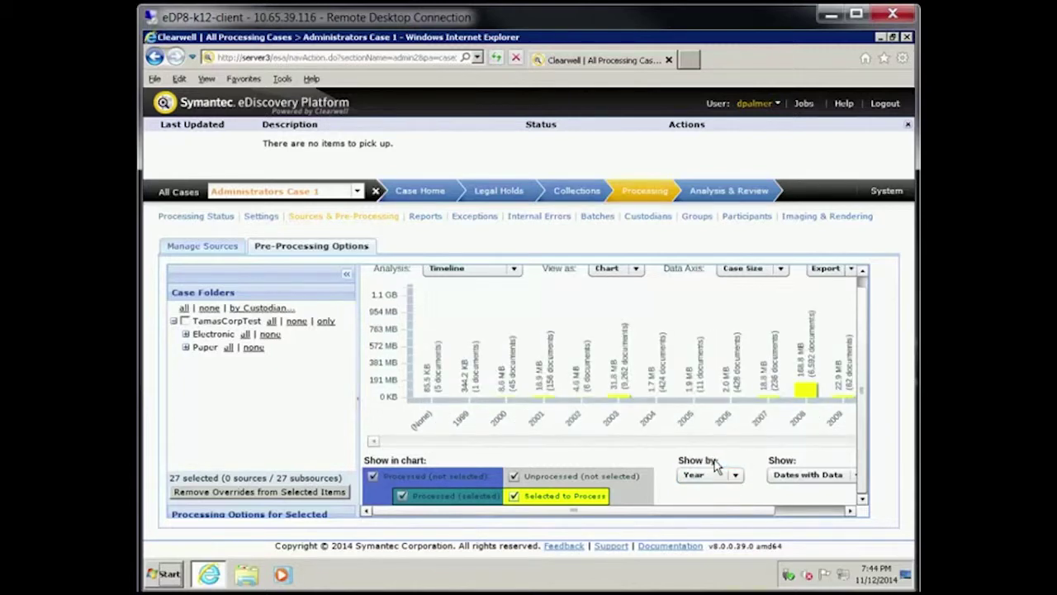
mouse_move(804, 403)
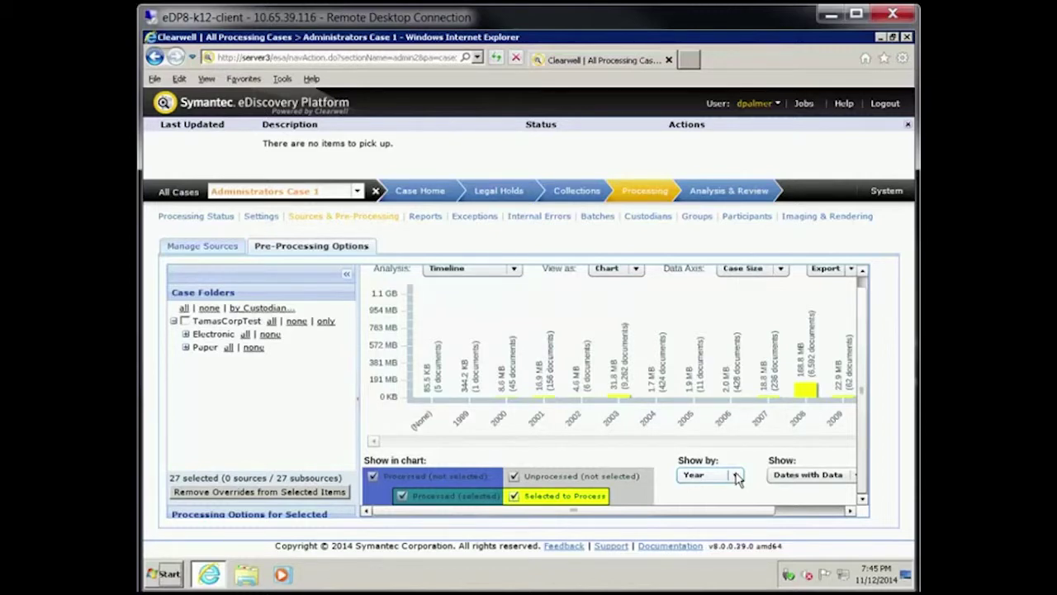
Set the analysis back to Document Type and export that breakdown as an Excel file
left_click(514, 269)
left_click(504, 295)
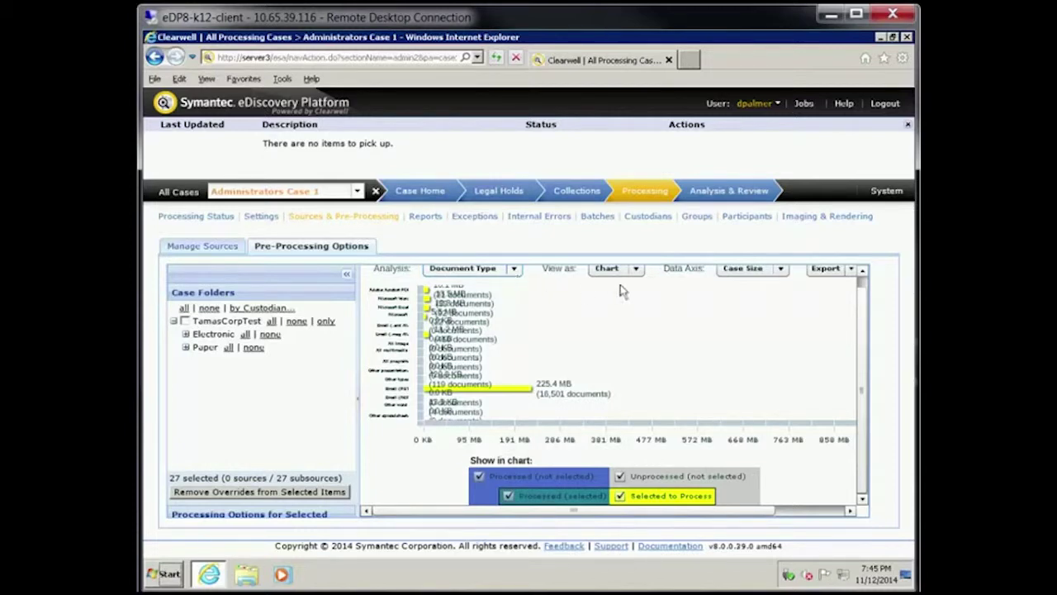
left_click(851, 271)
left_click(827, 299)
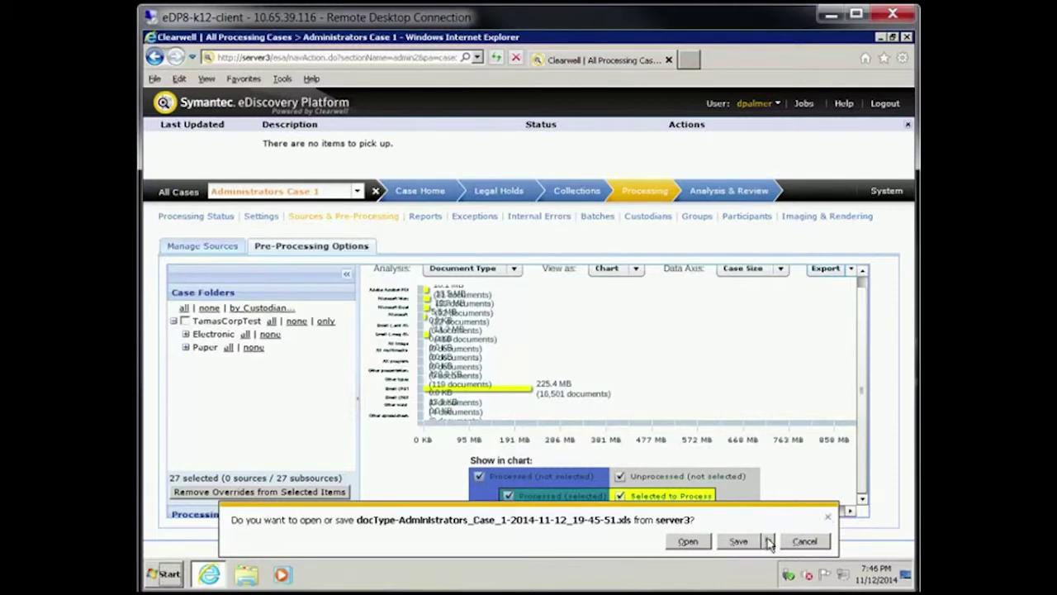
Save the exported document type file under its suggested name in SERVER2's SEC v Tamascorp > Reports > Manual reports network folder
left_click(768, 541)
left_click(810, 528)
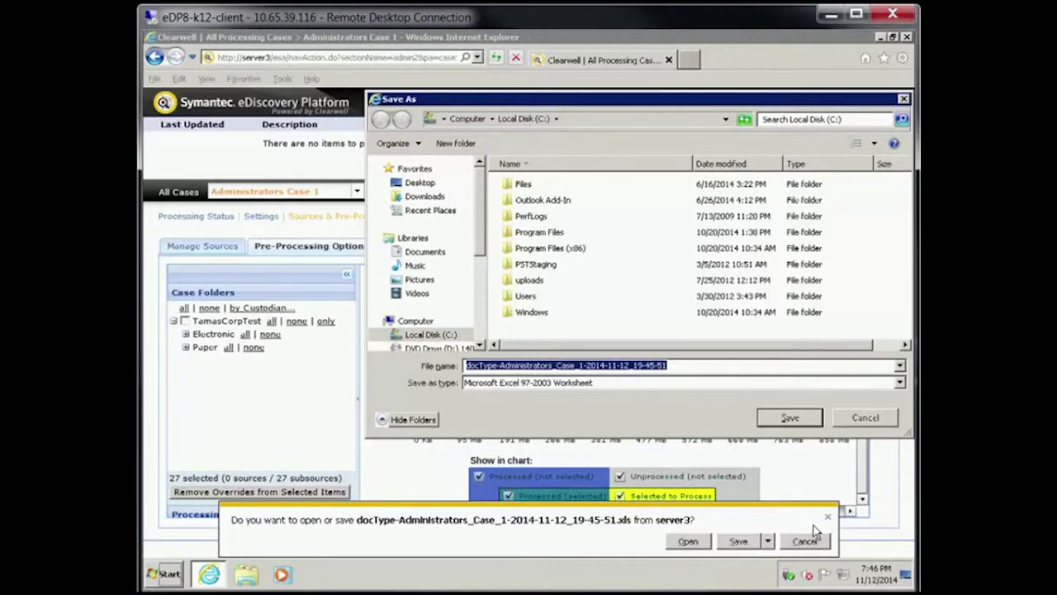
left_click(477, 329)
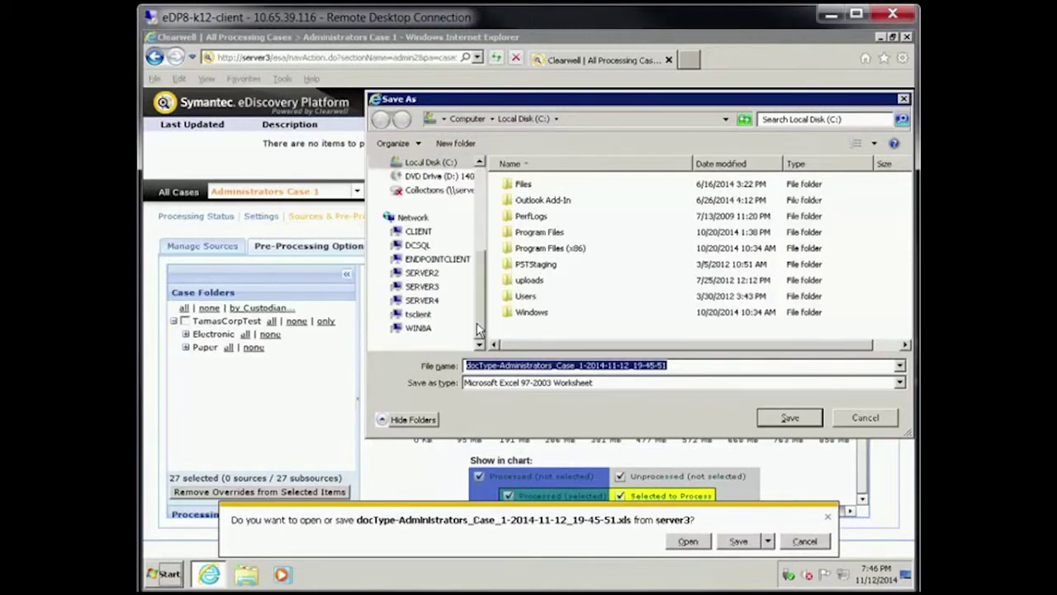
left_click(415, 219)
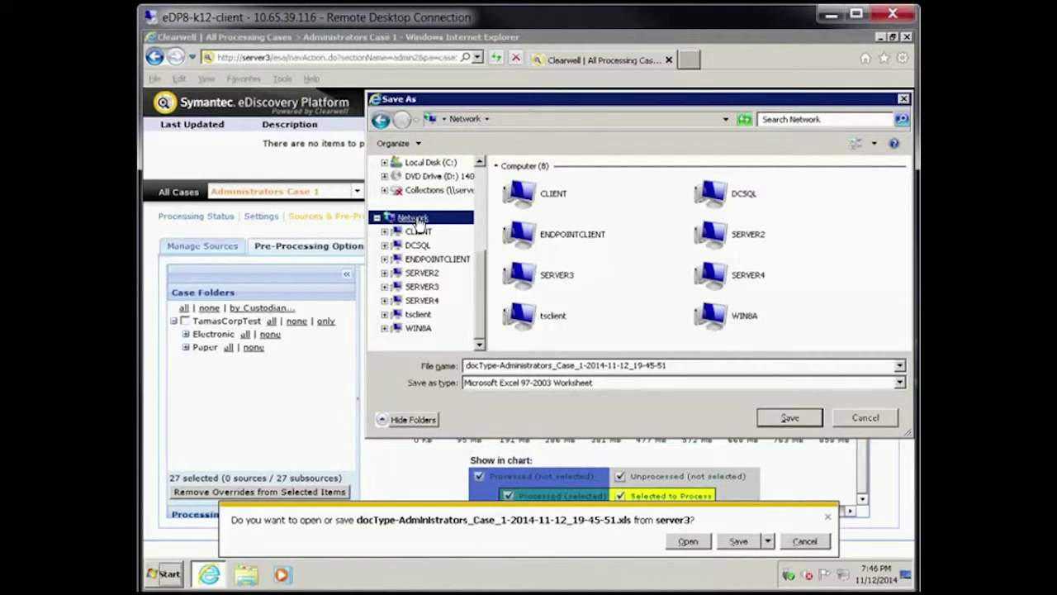
double_click(721, 239)
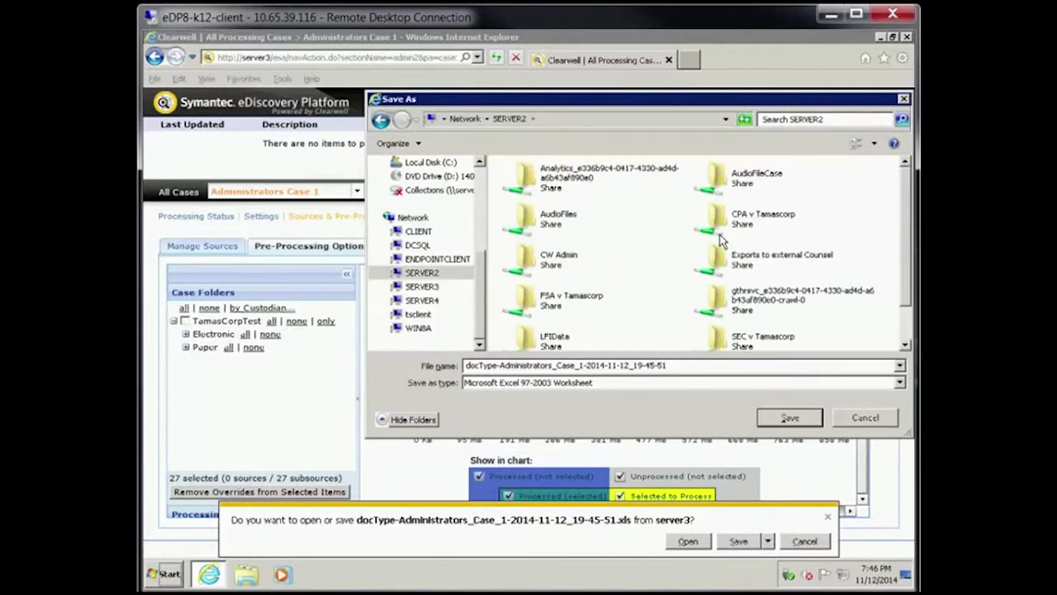
left_click(717, 344)
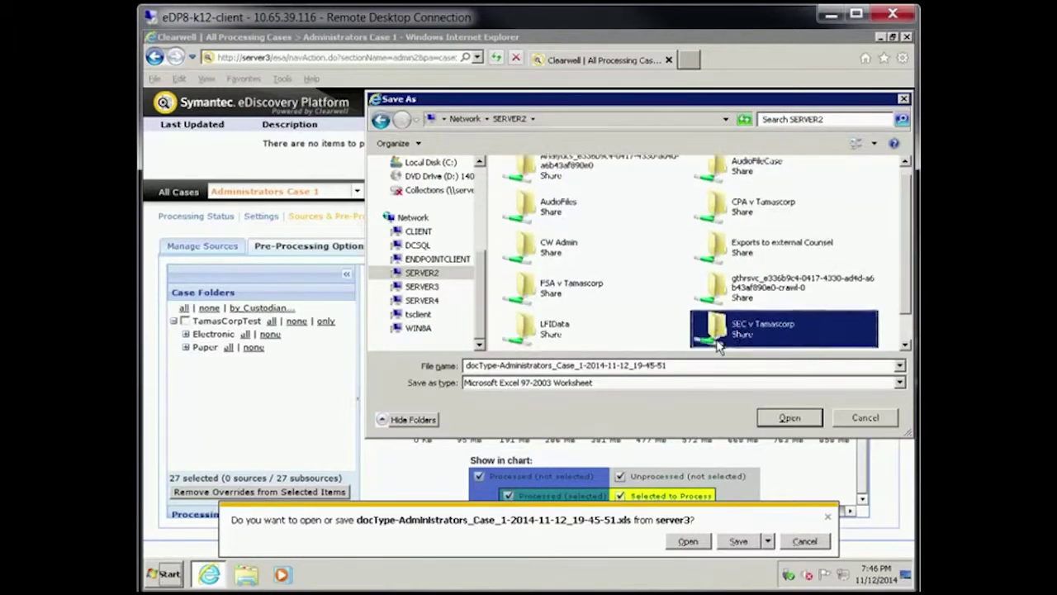
double_click(716, 344)
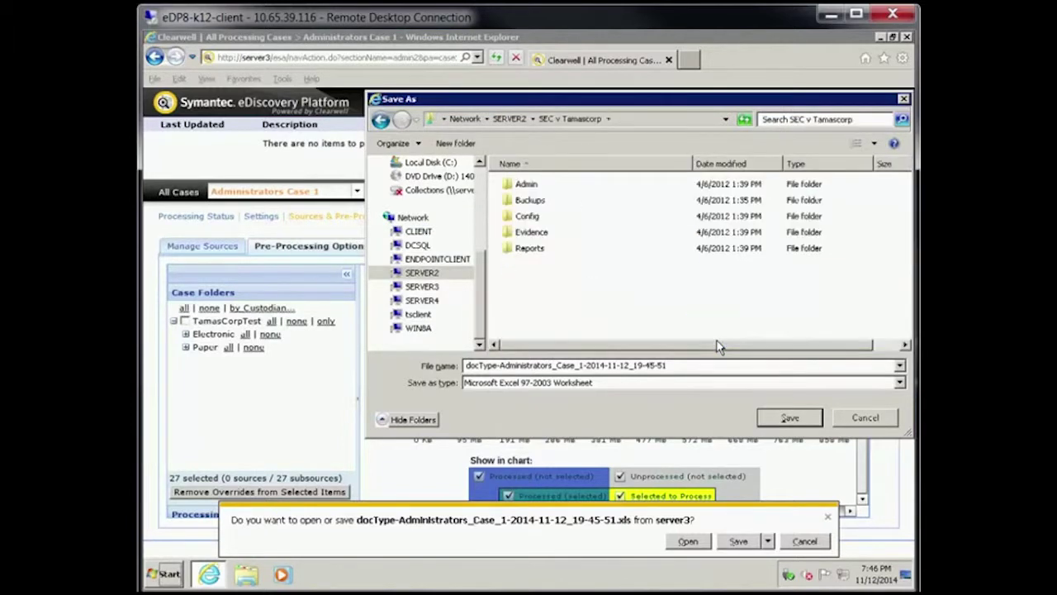
double_click(529, 248)
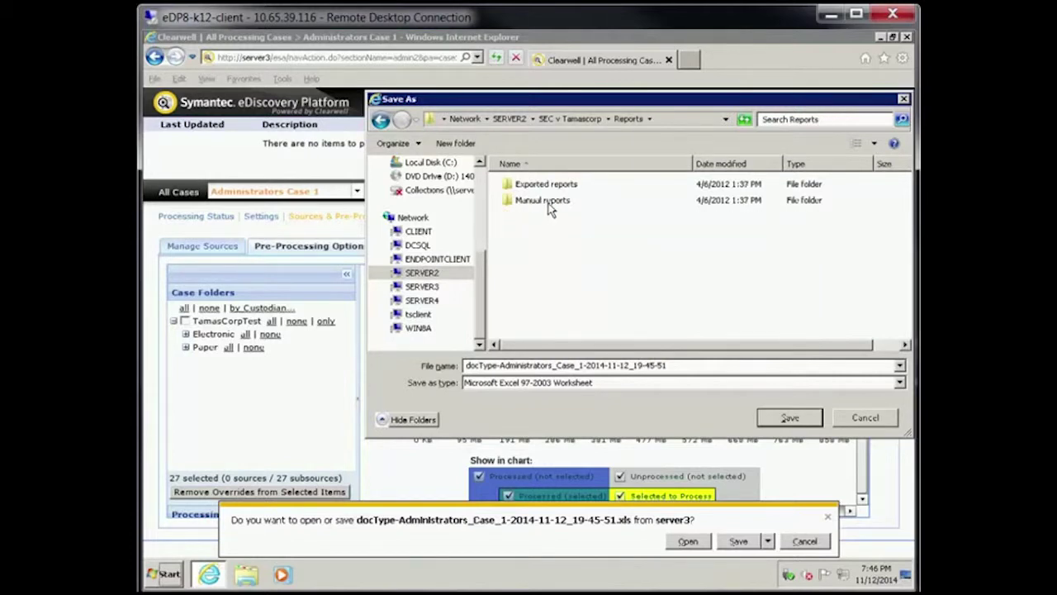
double_click(551, 202)
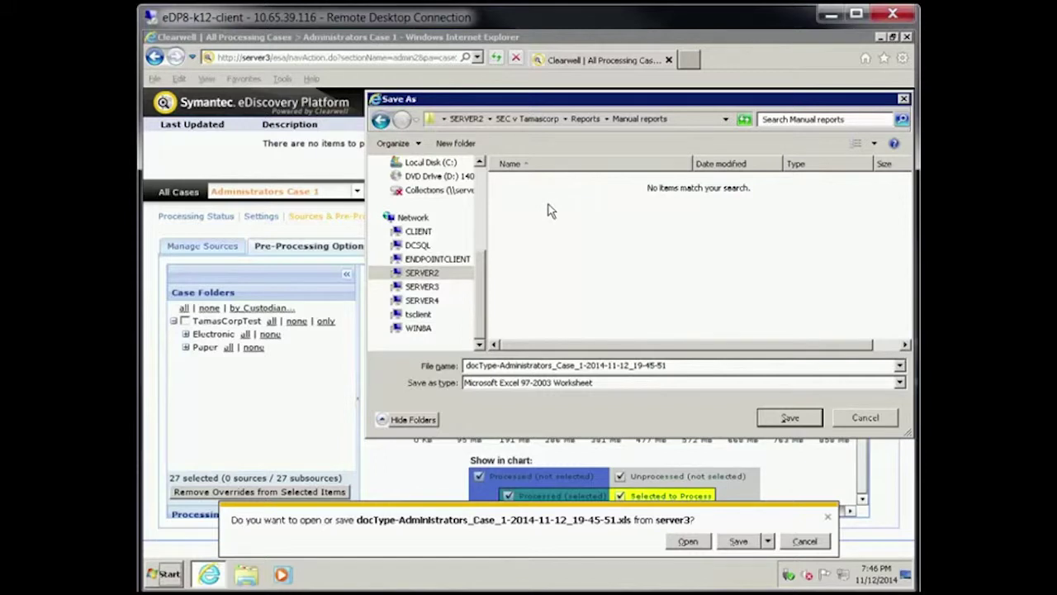
left_click(790, 418)
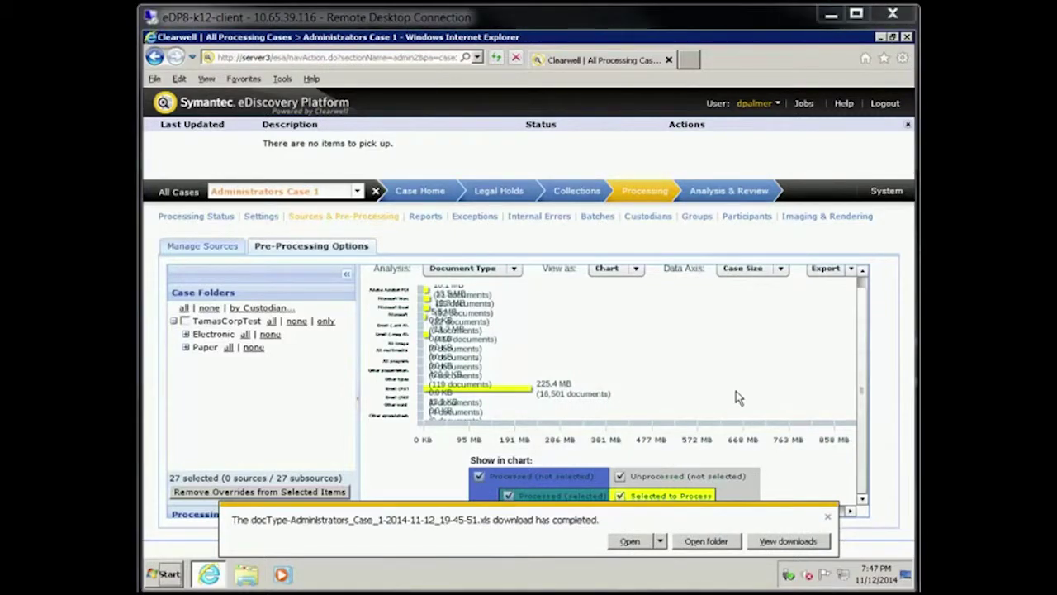
Open the downloaded document type workbook from its folder to review it, and close both the workbook and the folder
left_click(706, 541)
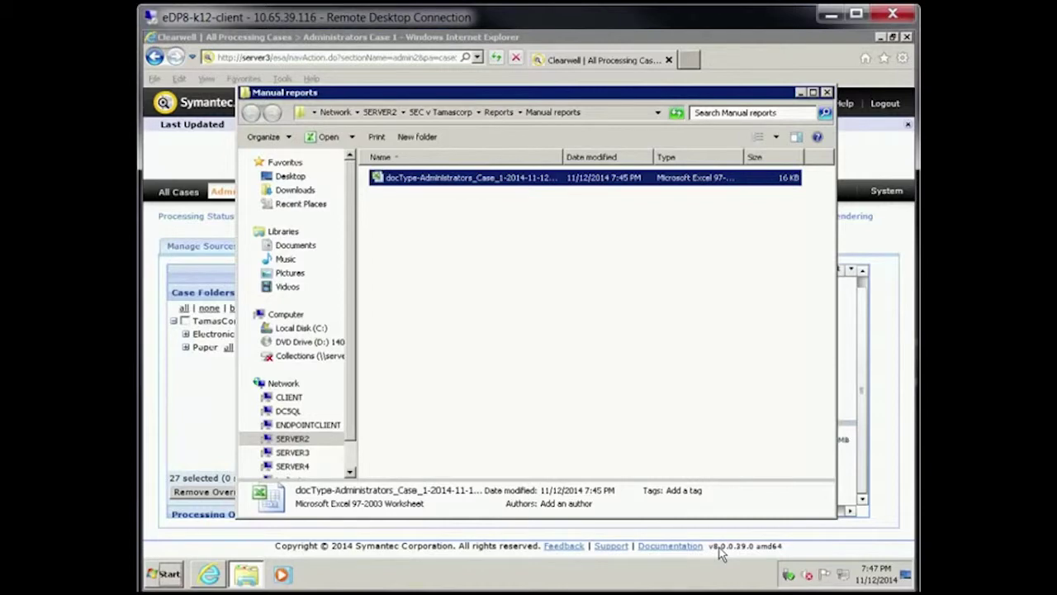
double_click(517, 179)
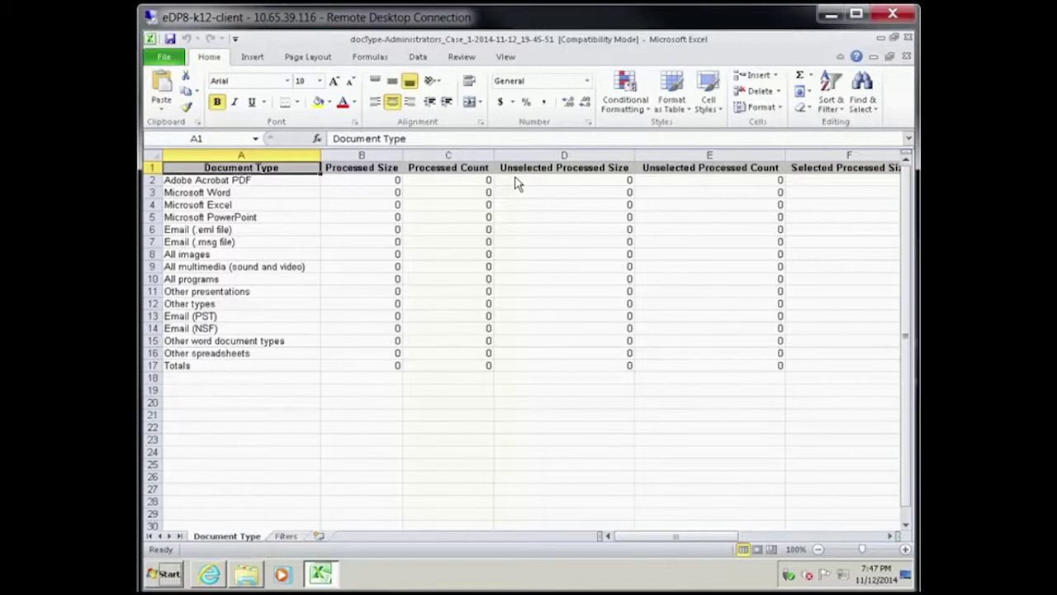
left_click(908, 38)
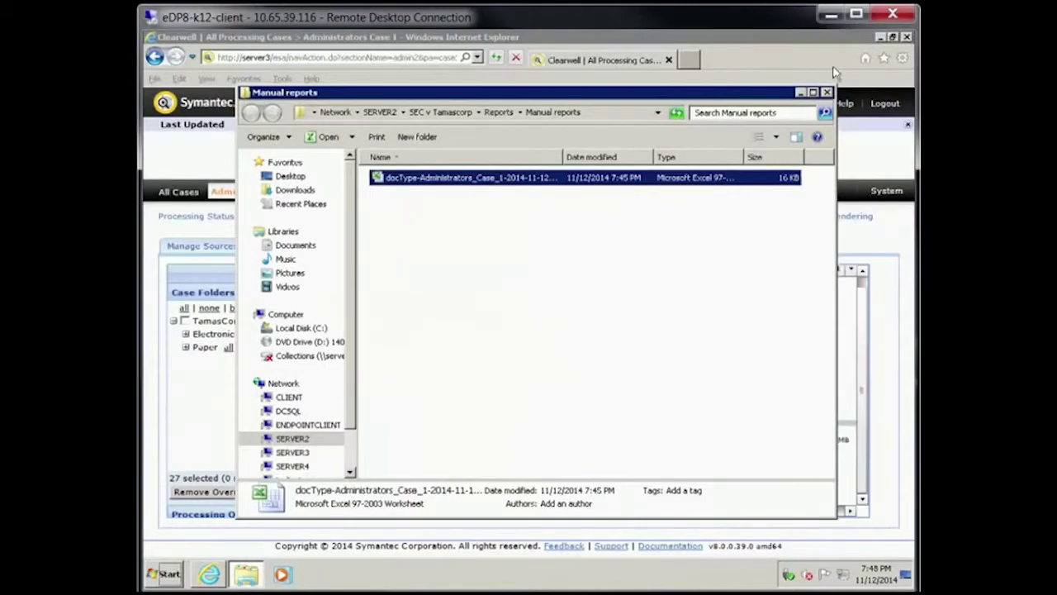
left_click(826, 91)
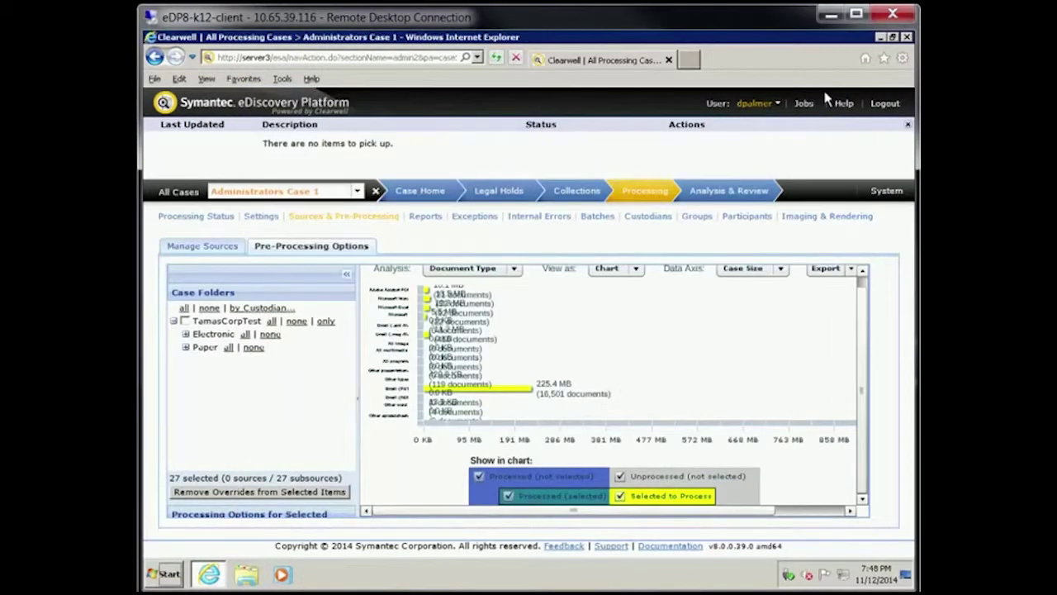